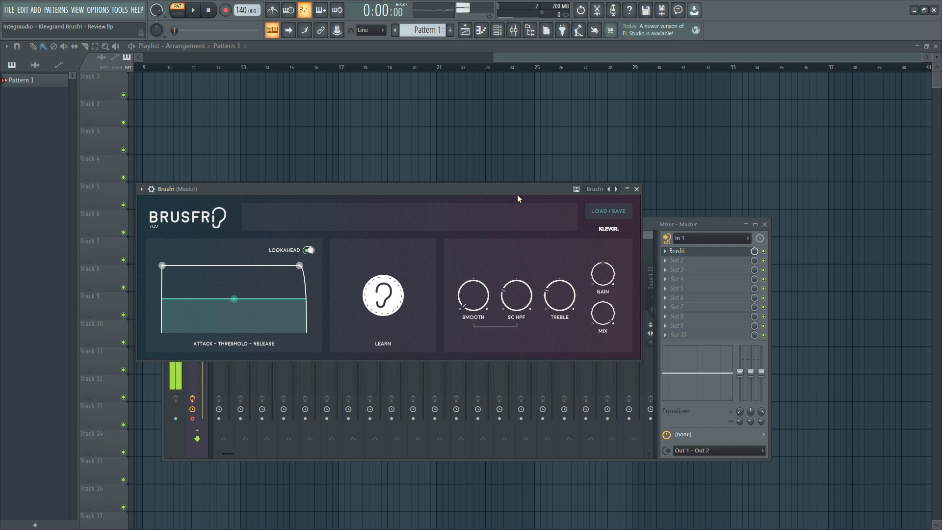
Step: Learn a noise profile in Brusfri and compare the sound with the effect bypassed and enabled
{"action": "left_click_drag", "start_coordinate": [389, 297], "coordinate": [389, 297]}
{"action": "left_click", "coordinate": [141, 189]}
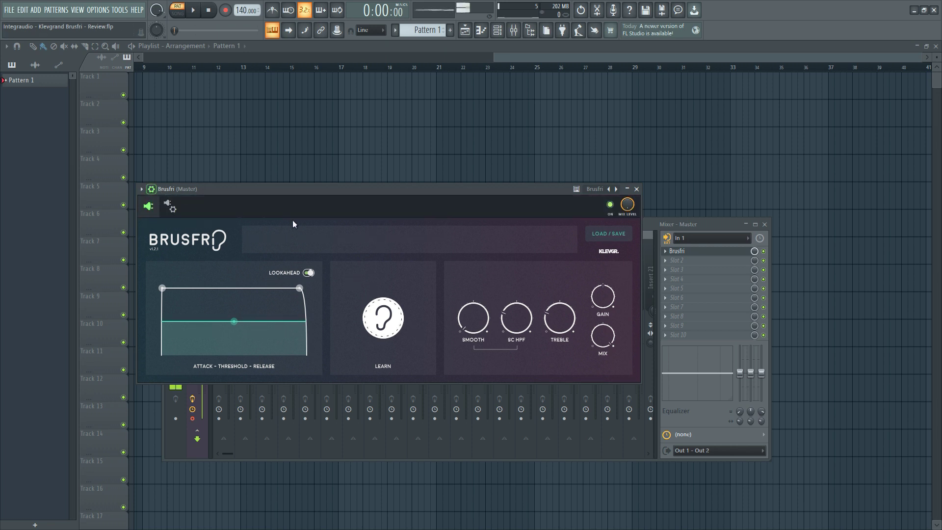
{"action": "left_click", "coordinate": [610, 206]}
{"action": "left_click", "coordinate": [611, 206]}
Step: Adjust Brusfri's Smooth, SC HPF and Treble amounts and set the release to 12 ms
{"action": "left_click_drag", "start_coordinate": [467, 340], "coordinate": [570, 311]}
{"action": "left_click_drag", "start_coordinate": [518, 324], "coordinate": [510, 323]}
{"action": "left_click", "coordinate": [300, 290]}
{"action": "left_click_drag", "start_coordinate": [300, 290], "coordinate": [307, 291]}
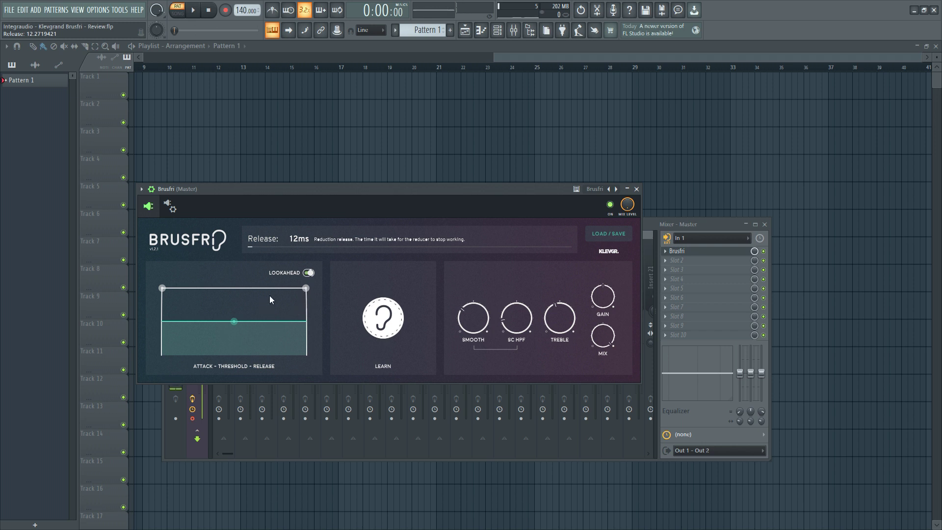
Step: Lower the Brusfri threshold slightly and shorten the attack
{"action": "scroll", "coordinate": [305, 287], "scroll_direction": "up", "scroll_amount": 2}
{"action": "scroll", "coordinate": [305, 288], "scroll_direction": "down", "scroll_amount": 2}
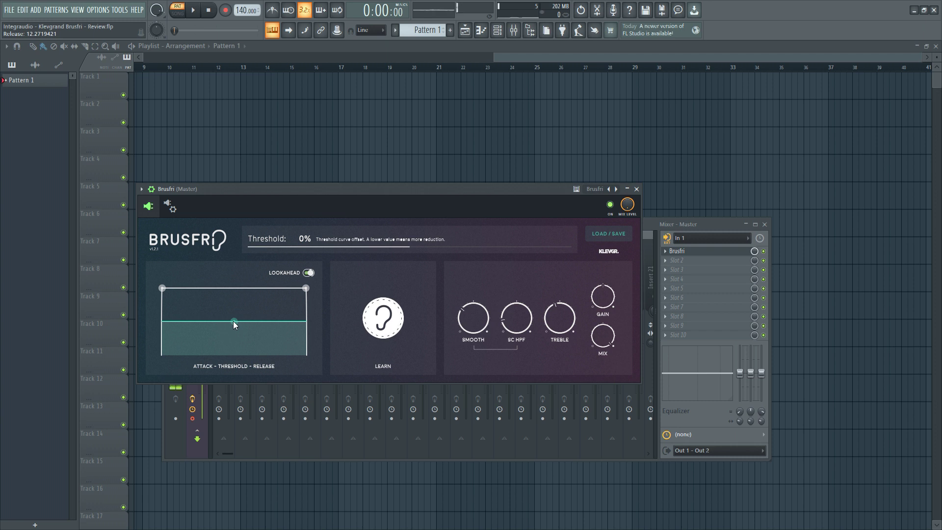
{"action": "scroll", "coordinate": [233, 322], "scroll_direction": "down", "scroll_amount": 2}
{"action": "left_click_drag", "start_coordinate": [235, 323], "coordinate": [234, 323]}
{"action": "left_click_drag", "start_coordinate": [162, 288], "coordinate": [158, 290]}
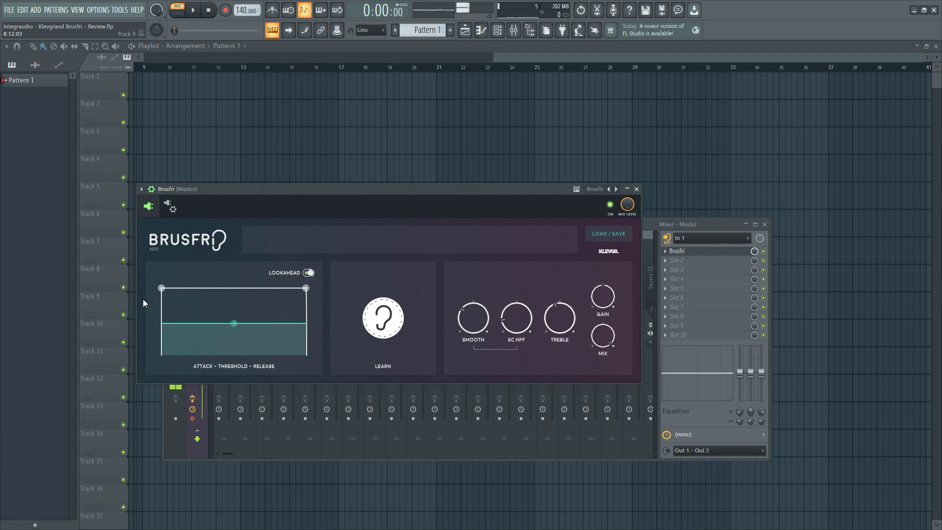
Step: Adjust Brusfri's Mix and Gain, and compare the sound with the effect bypassed and enabled
{"action": "mouse_move", "coordinate": [602, 339]}
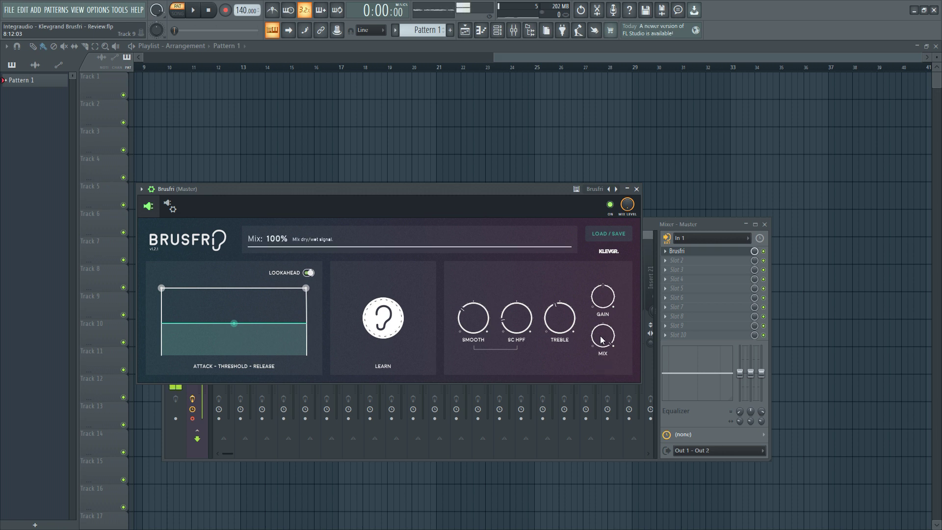
{"action": "left_click_drag", "start_coordinate": [602, 339], "coordinate": [611, 294]}
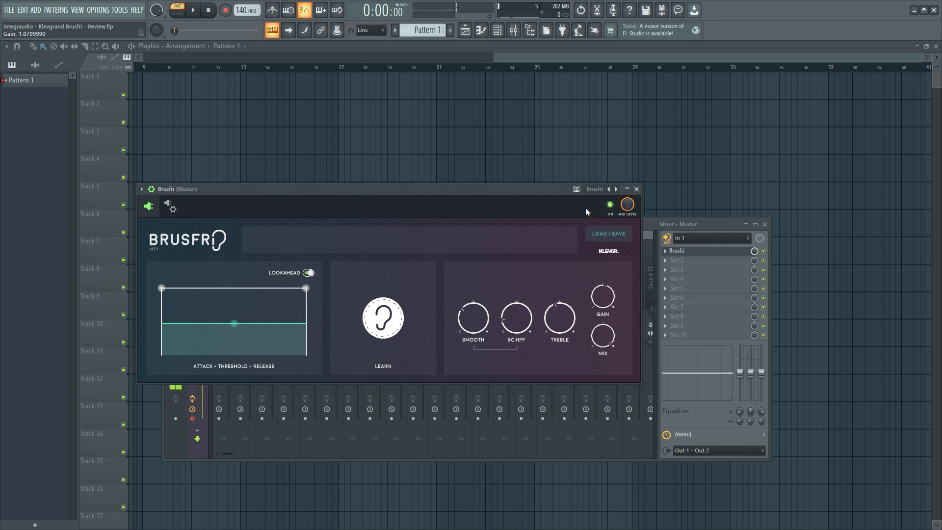
{"action": "left_click_drag", "start_coordinate": [603, 297], "coordinate": [601, 285]}
{"action": "left_click", "coordinate": [611, 207]}
{"action": "left_click", "coordinate": [611, 206]}
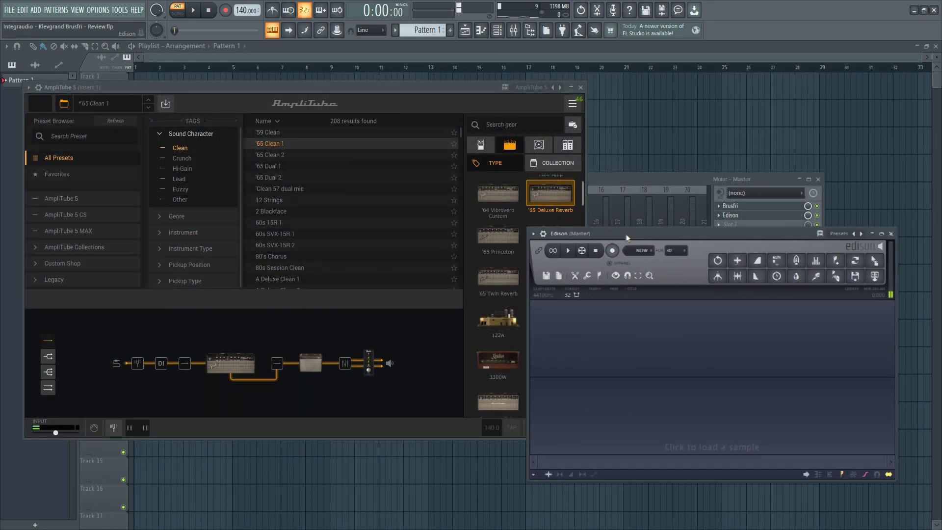
Step: Record the '65 Clean 1 guitar tone in Edison while learning its noise profile in Brusfri and toggling the effect for comparison
{"action": "left_click", "coordinate": [612, 252]}
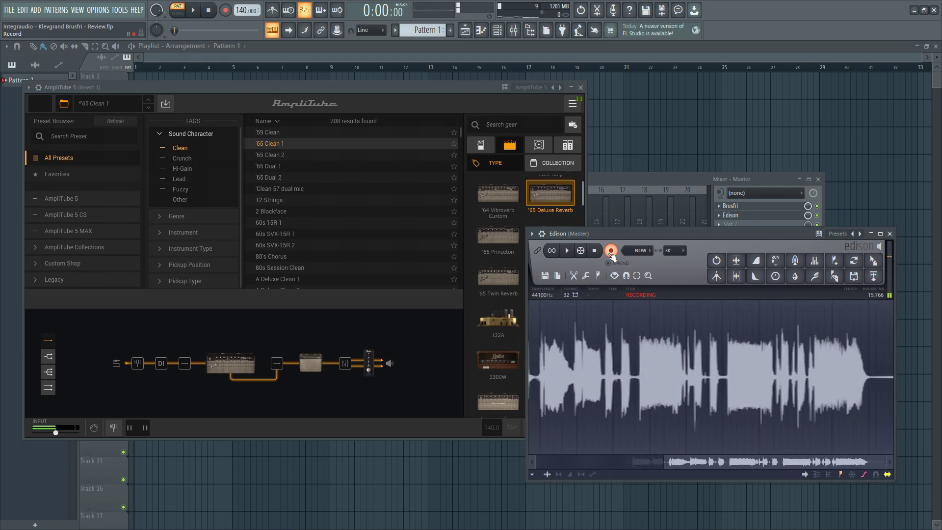
{"action": "left_click", "coordinate": [731, 206]}
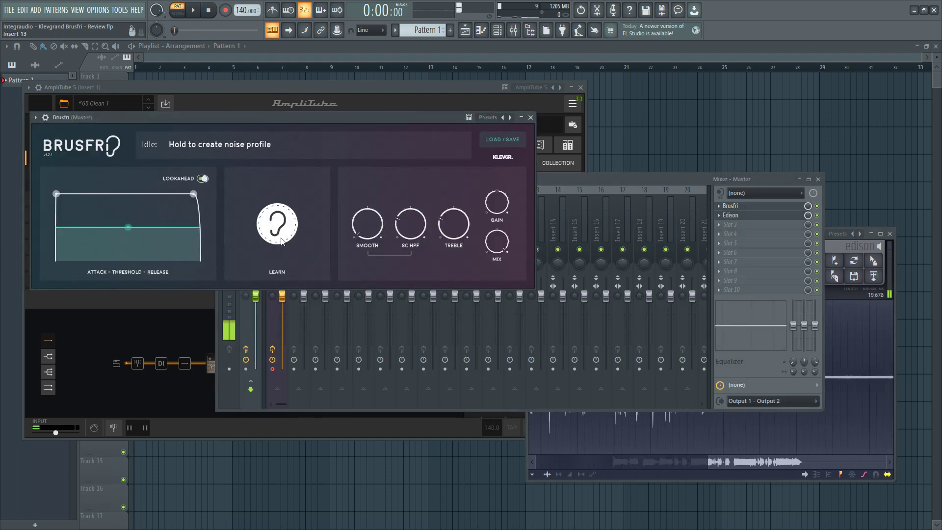
{"action": "left_click_drag", "start_coordinate": [281, 238], "coordinate": [281, 238]}
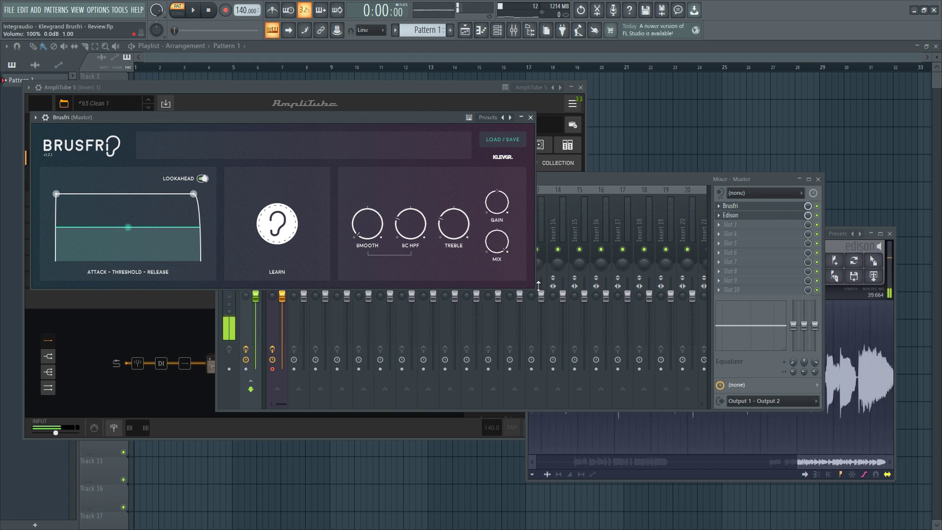
{"action": "left_click", "coordinate": [818, 210]}
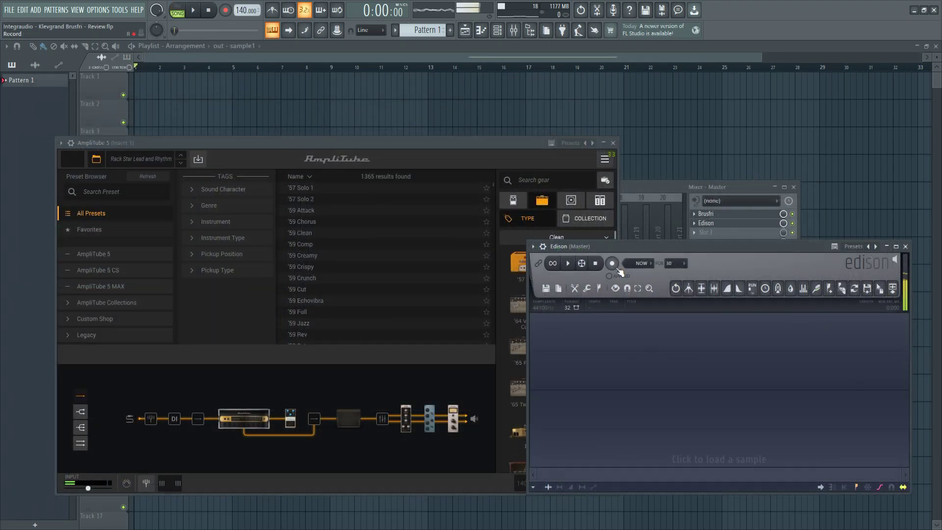
Step: Record the Rack Star Lead and Rhythm tone in Edison while learning its noise in Brusfri and toggling the effect for comparison
{"action": "left_click", "coordinate": [613, 264]}
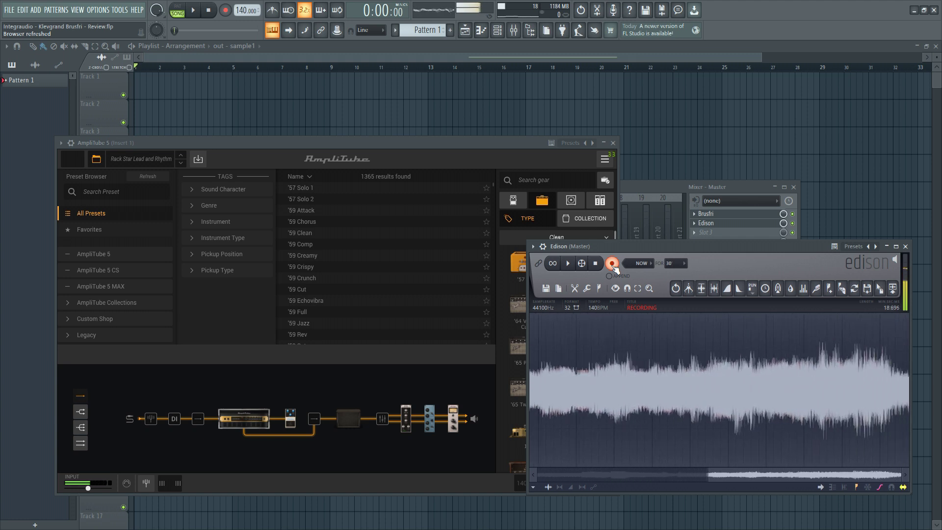
{"action": "left_click", "coordinate": [721, 214]}
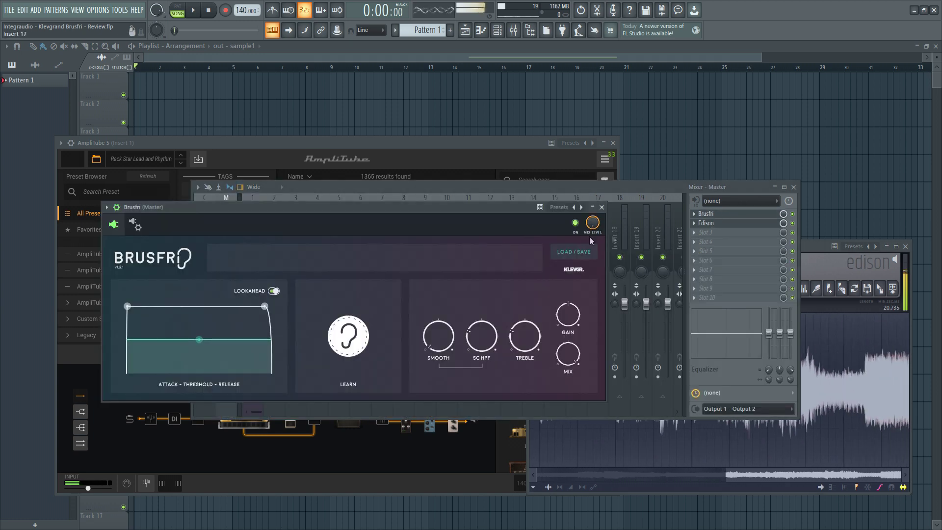
{"action": "left_click", "coordinate": [352, 344]}
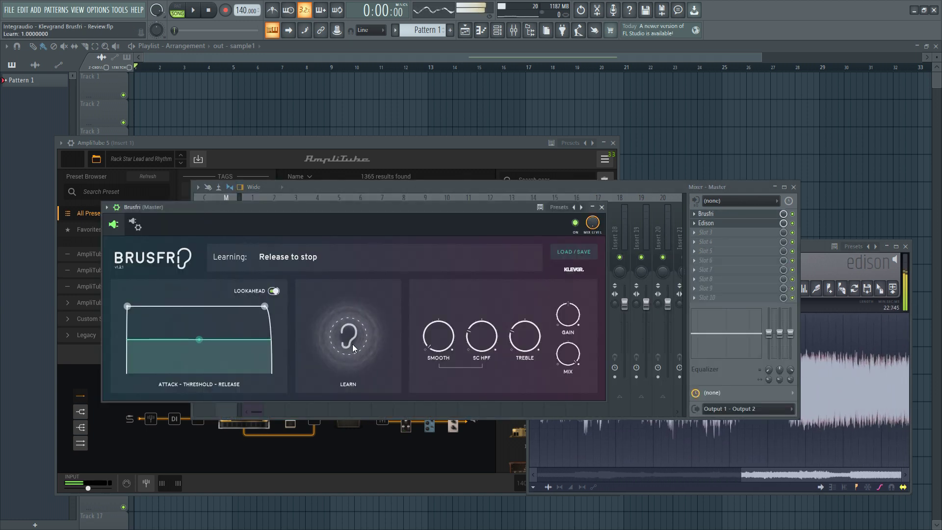
{"action": "left_click_drag", "start_coordinate": [352, 343], "coordinate": [352, 343]}
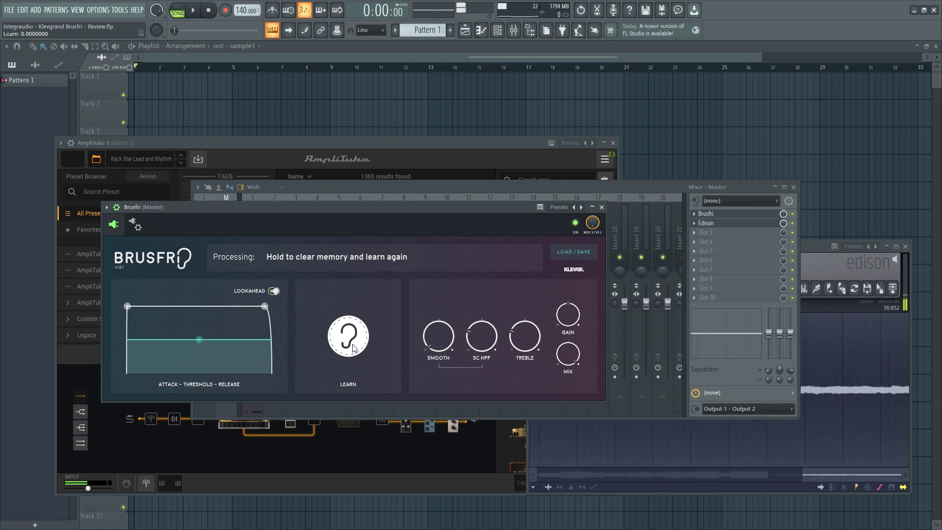
{"action": "left_click", "coordinate": [793, 215]}
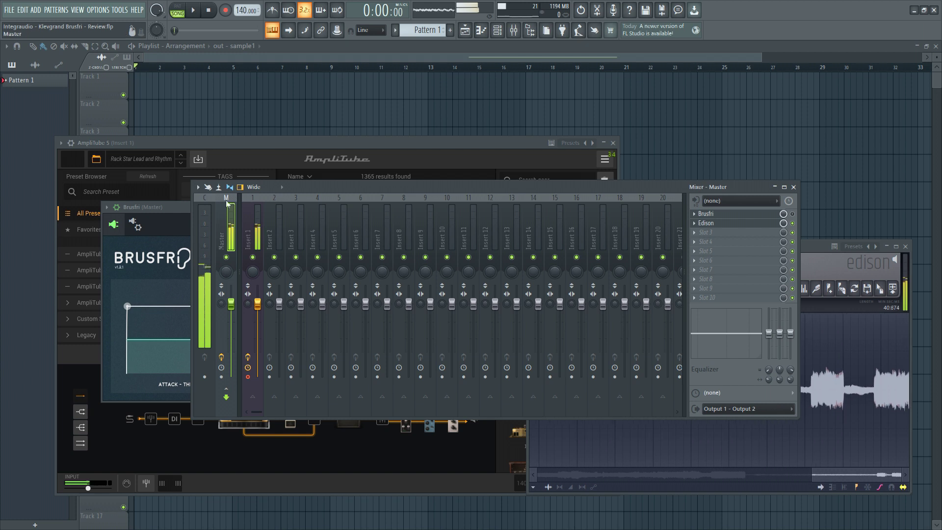
{"action": "left_click", "coordinate": [793, 215]}
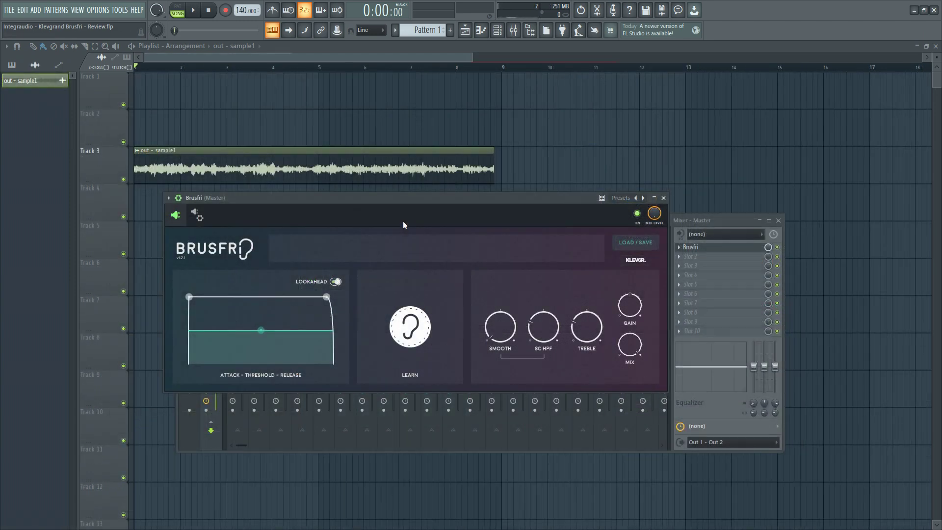
Step: Play the out - sample1 clip to hear its unprocessed noise, and stop playback
{"action": "key", "text": "space"}
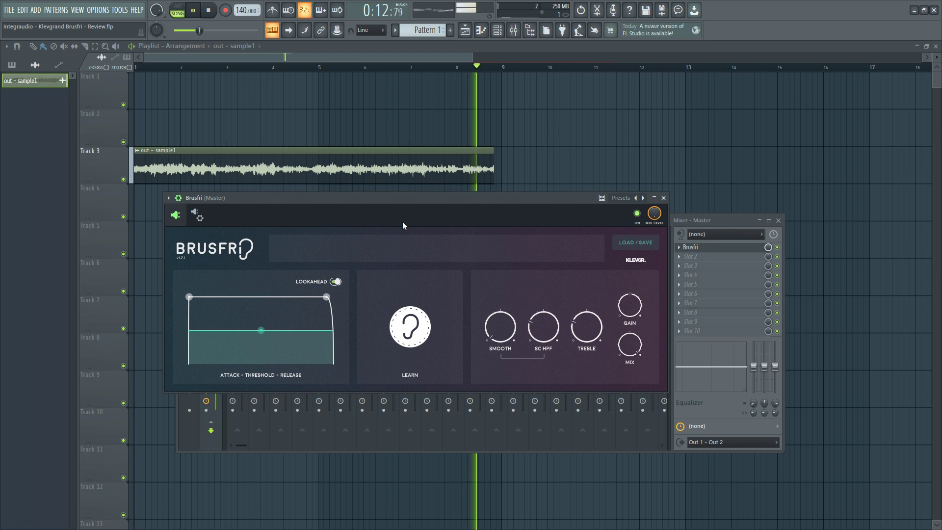
{"action": "left_click", "coordinate": [391, 124]}
{"action": "key", "text": "space"}
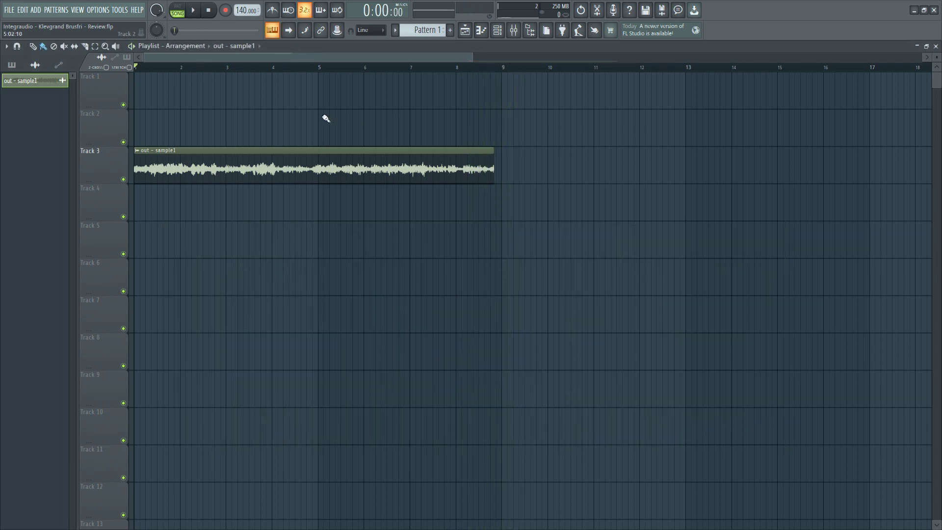
Step: Loop out - sample1 from 4:05 to 4:15 to learn its noise profile in Brusfri, and set the threshold to -7%
{"action": "left_click_drag", "start_coordinate": [284, 71], "coordinate": [312, 78]}
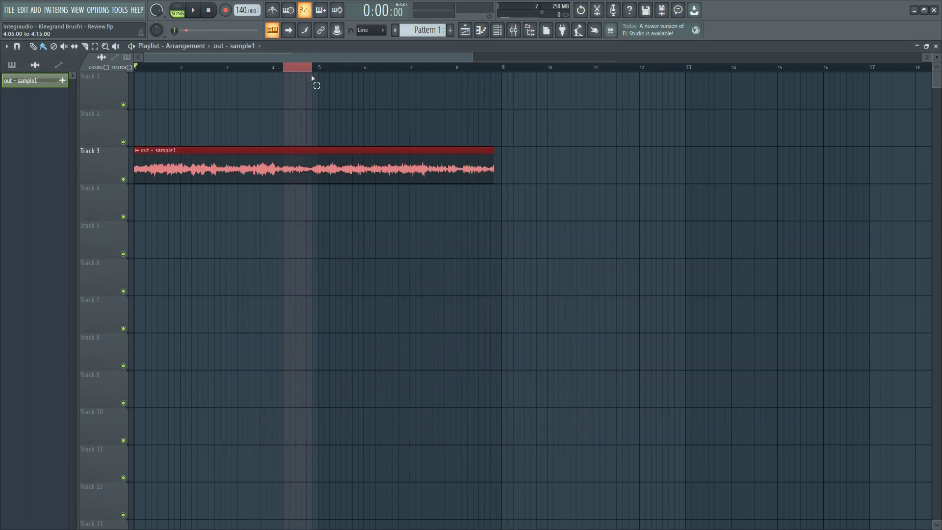
{"action": "key", "text": "space"}
{"action": "key", "text": "F9"}
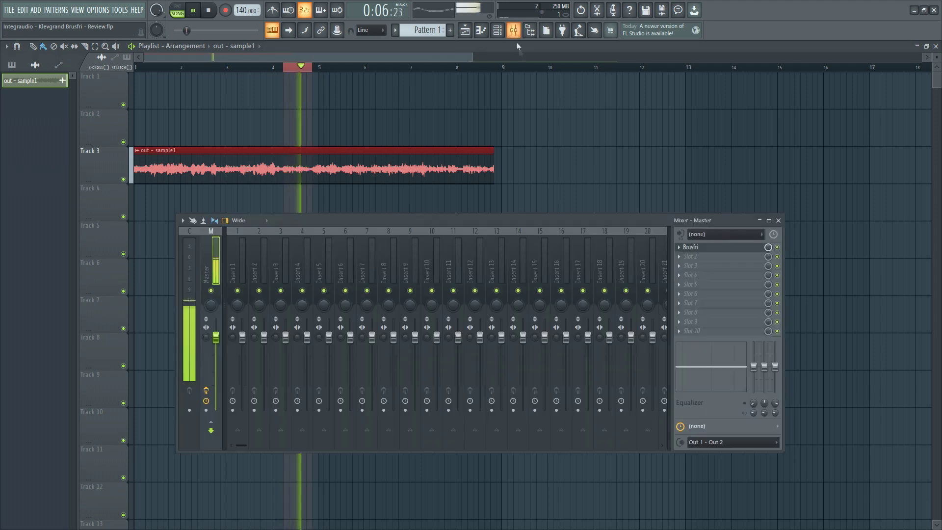
{"action": "left_click", "coordinate": [691, 246]}
{"action": "left_click_drag", "start_coordinate": [419, 335], "coordinate": [413, 334]}
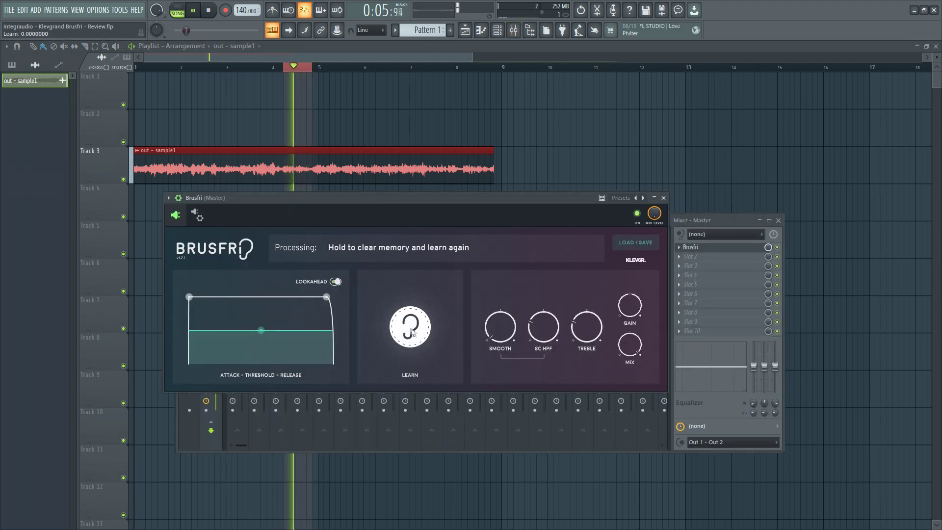
{"action": "left_click_drag", "start_coordinate": [261, 331], "coordinate": [262, 334]}
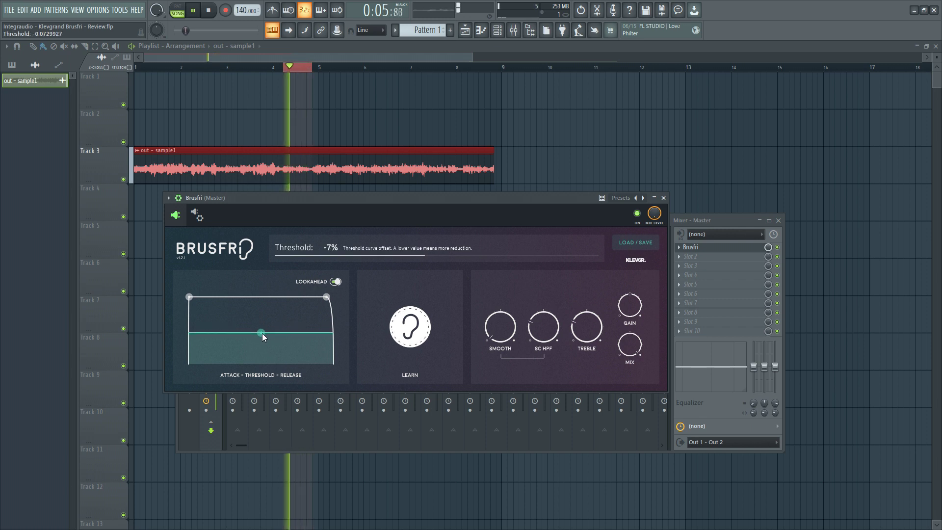
Step: Clear the timeline selection and play out - sample1 from the start, comparing Brusfri bypassed and enabled
{"action": "key", "text": "F12"}
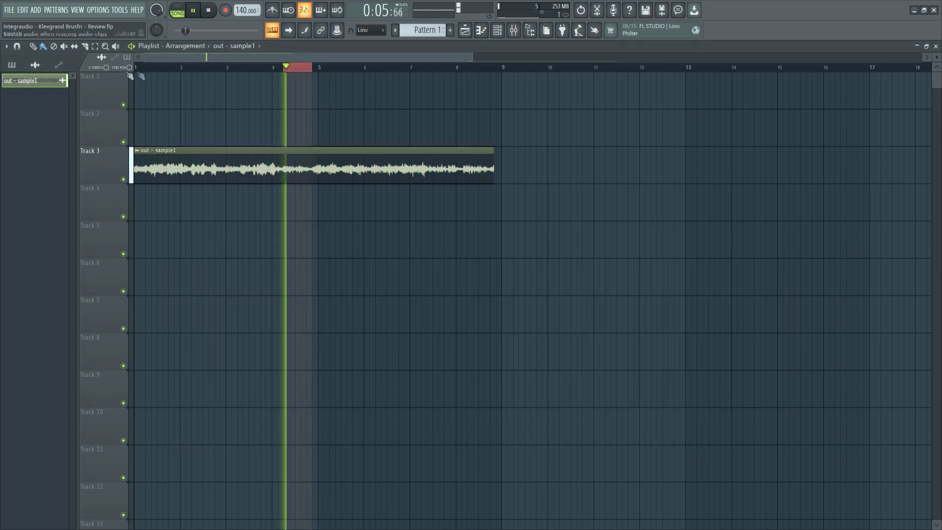
{"action": "left_click", "coordinate": [138, 68]}
{"action": "left_click", "coordinate": [213, 11]}
{"action": "key", "text": "space"}
{"action": "key", "text": "F9"}
{"action": "left_click", "coordinate": [693, 248]}
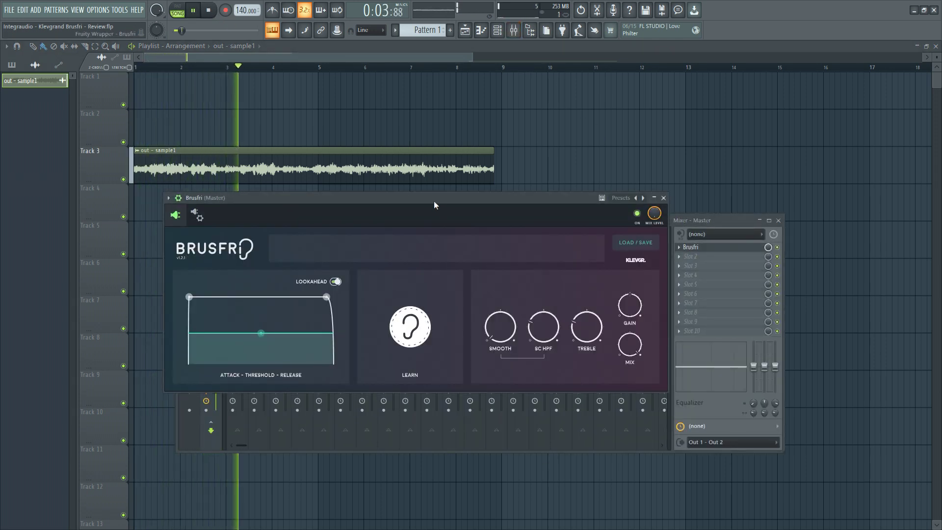
{"action": "left_click", "coordinate": [637, 214]}
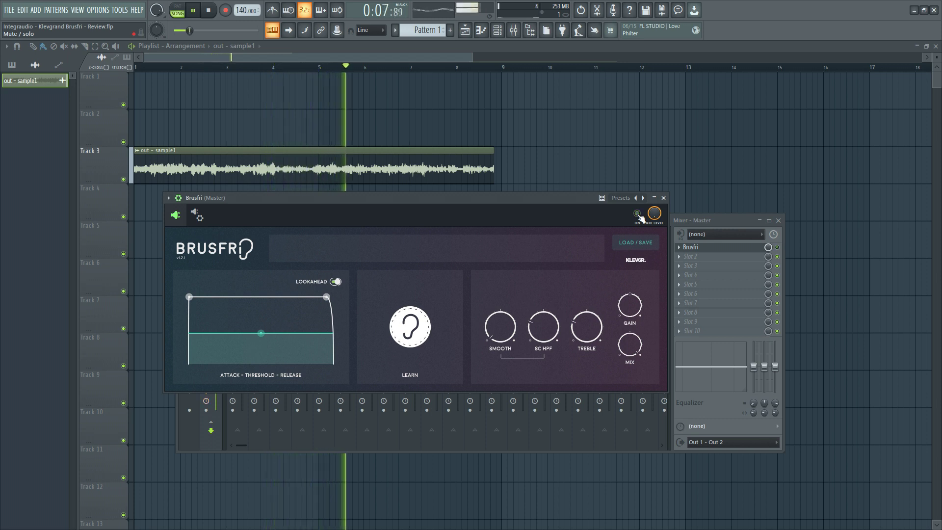
{"action": "left_click", "coordinate": [638, 214]}
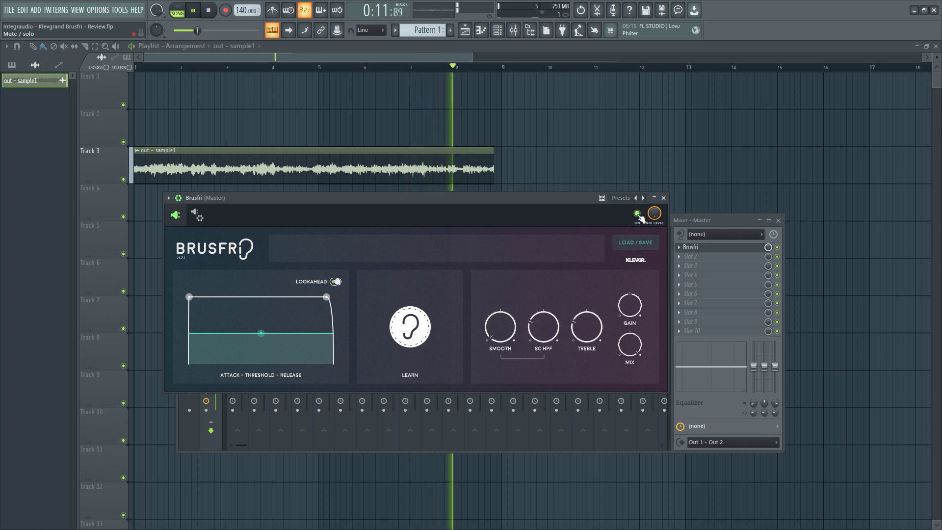
Step: Adjust Brusfri's Smooth, SC HPF, Treble, Gain and Mix amounts during playback
{"action": "left_click_drag", "start_coordinate": [515, 344], "coordinate": [637, 315]}
{"action": "left_click_drag", "start_coordinate": [636, 355], "coordinate": [643, 336]}
{"action": "left_click_drag", "start_coordinate": [644, 340], "coordinate": [642, 354]}
Step: Set Brusfri's threshold to 13% and release to 12 ms, and compare the result with the effect bypassed and enabled
{"action": "left_click_drag", "start_coordinate": [260, 333], "coordinate": [288, 324]}
{"action": "left_click_drag", "start_coordinate": [327, 297], "coordinate": [334, 299]}
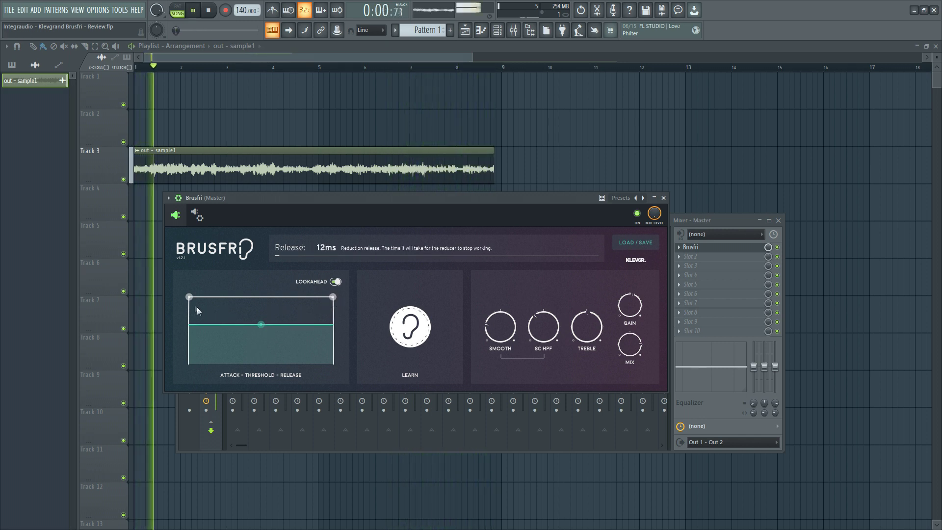
{"action": "left_click_drag", "start_coordinate": [261, 325], "coordinate": [261, 326]}
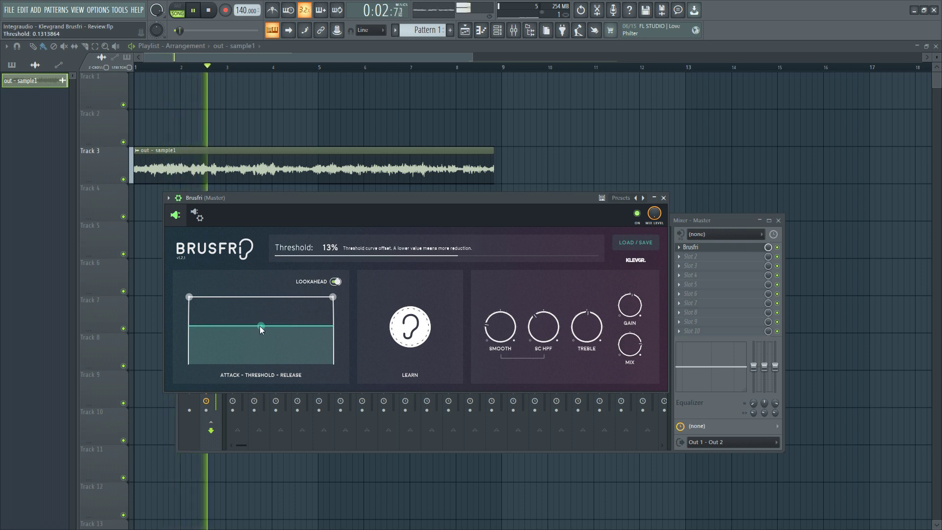
{"action": "left_click", "coordinate": [637, 214]}
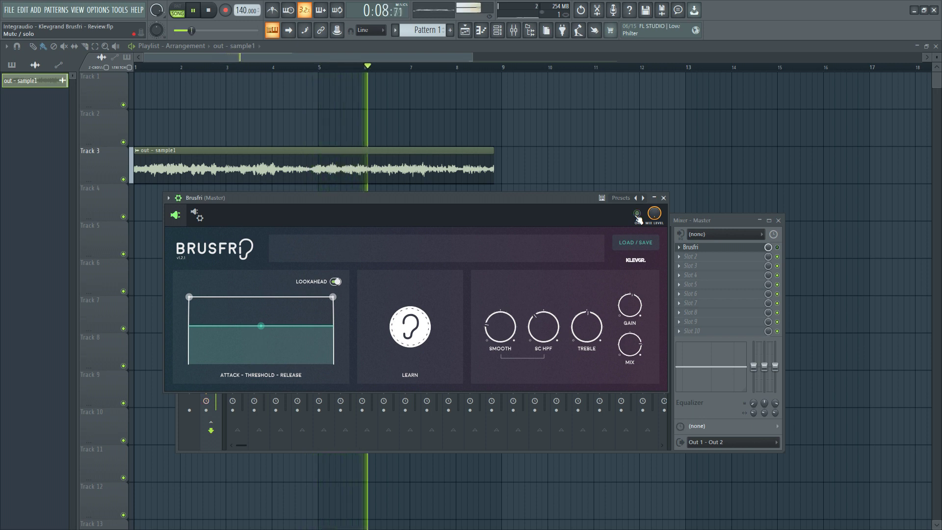
{"action": "left_click", "coordinate": [637, 213]}
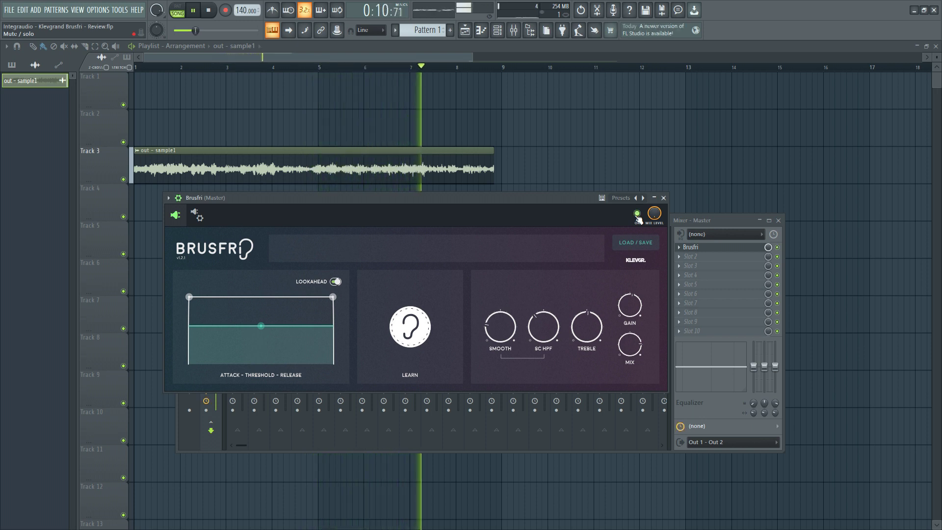
Step: Play the out - sample 3 clip with Brusfri's wrapper options shown, and stop playback
{"action": "key", "text": "space"}
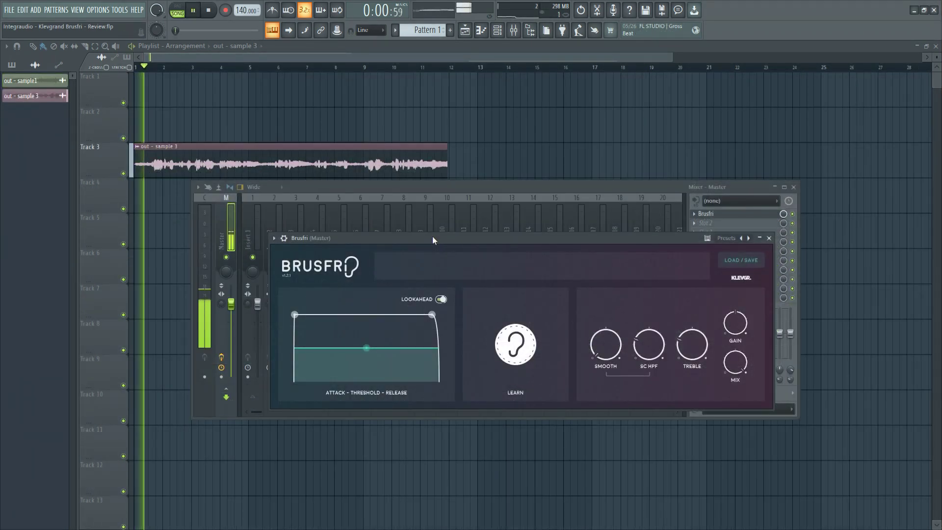
{"action": "left_click", "coordinate": [283, 238]}
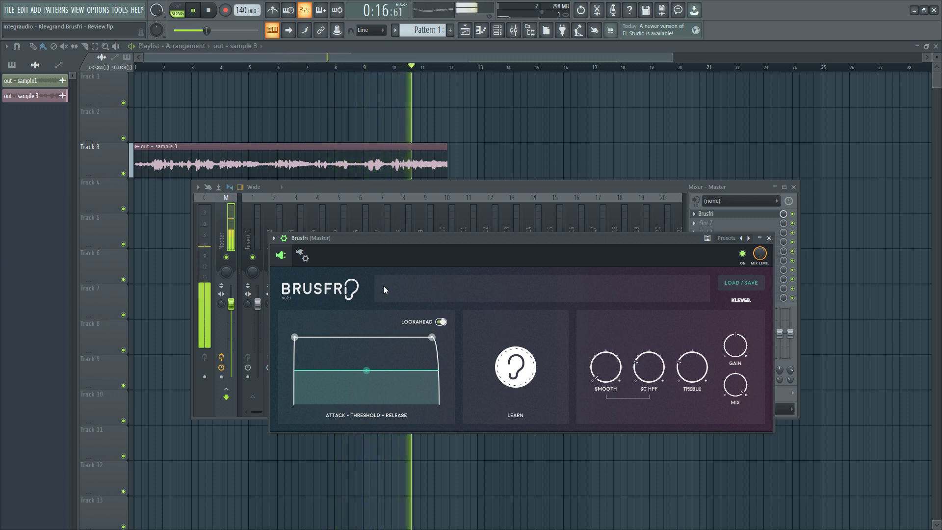
{"action": "left_click", "coordinate": [210, 11]}
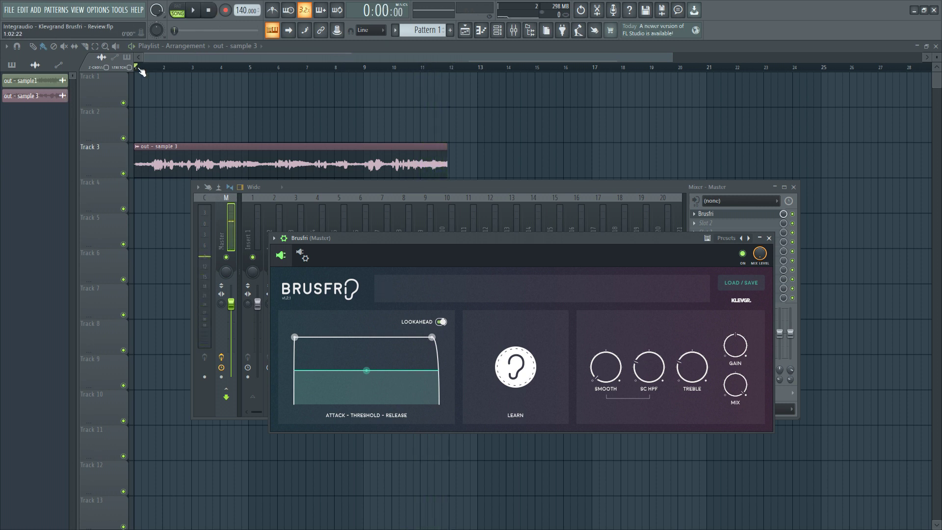
Step: Loop about the first half bar of out - sample 3 and have Brusfri learn its noise profile during playback
{"action": "left_click", "coordinate": [139, 70]}
{"action": "key", "text": "ctrl+a"}
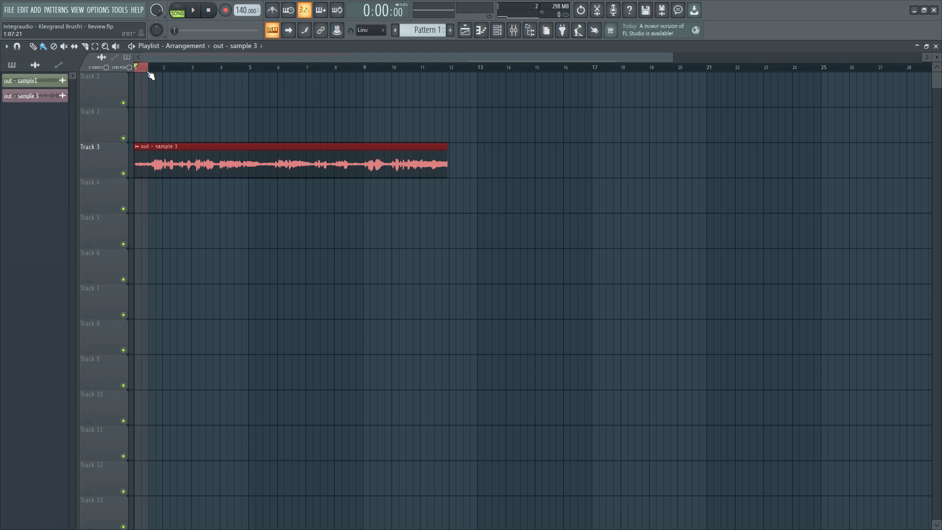
{"action": "key", "text": "space"}
{"action": "left_click", "coordinate": [513, 30]}
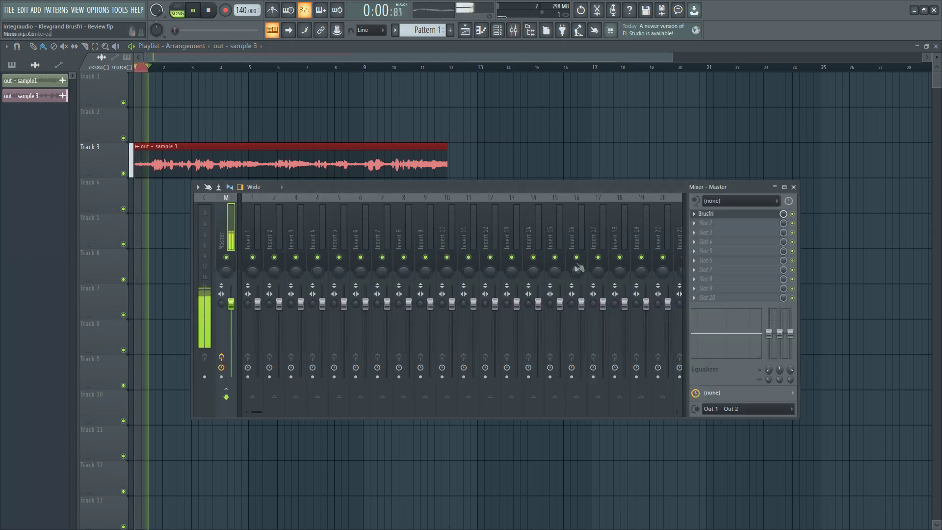
{"action": "left_click", "coordinate": [709, 214]}
{"action": "left_click", "coordinate": [519, 367]}
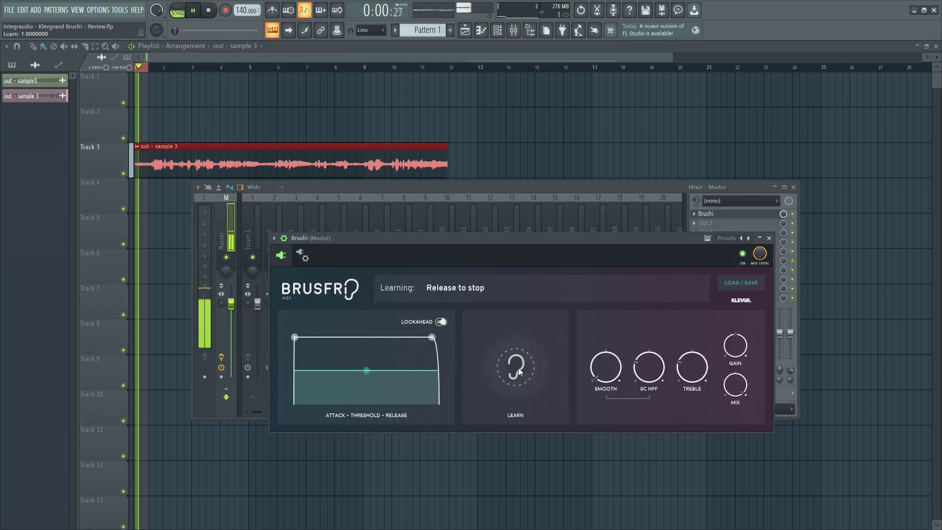
Step: Clear the timeline selection to play out - sample 3 in full, and set Brusfri's output gain to 4.5 dB
{"action": "left_click", "coordinate": [139, 71]}
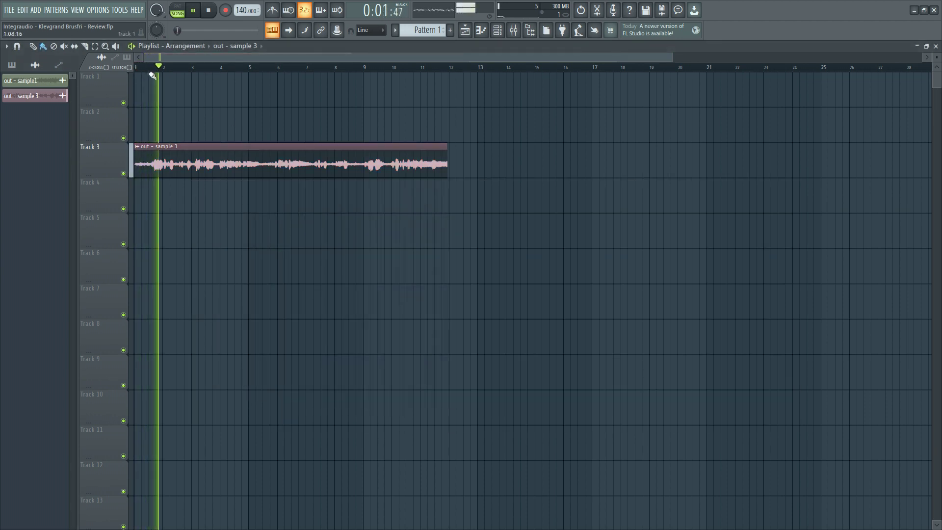
{"action": "key", "text": "F9"}
{"action": "left_click", "coordinate": [711, 215]}
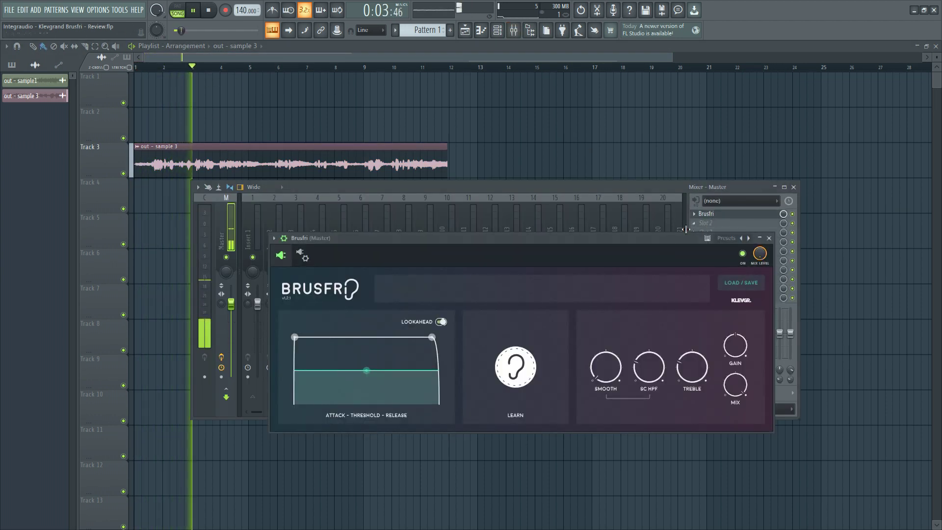
{"action": "left_click_drag", "start_coordinate": [664, 244], "coordinate": [557, 214]}
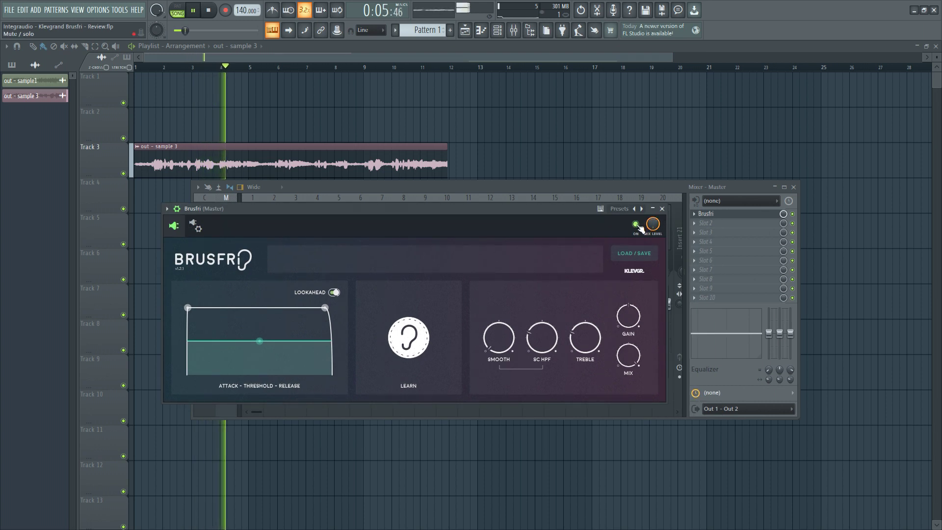
{"action": "mouse_move", "coordinate": [631, 317]}
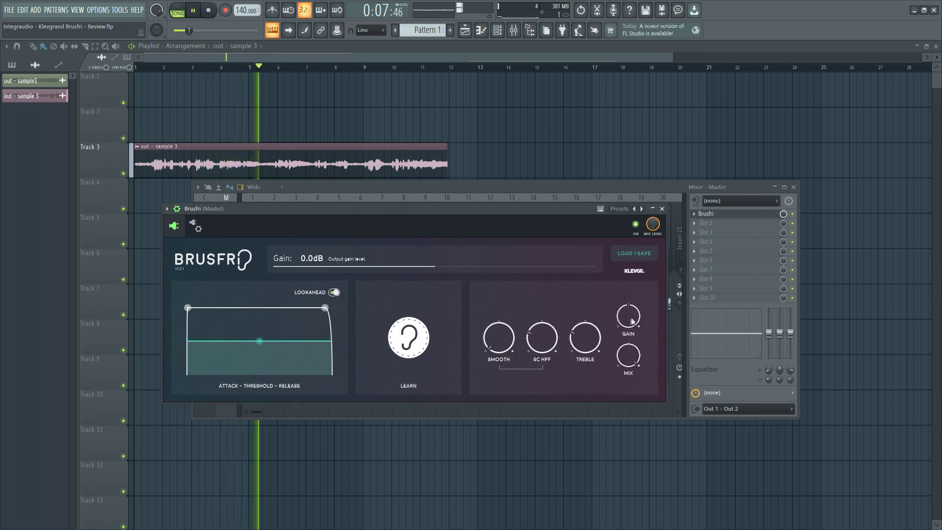
{"action": "left_click_drag", "start_coordinate": [631, 317], "coordinate": [632, 298]}
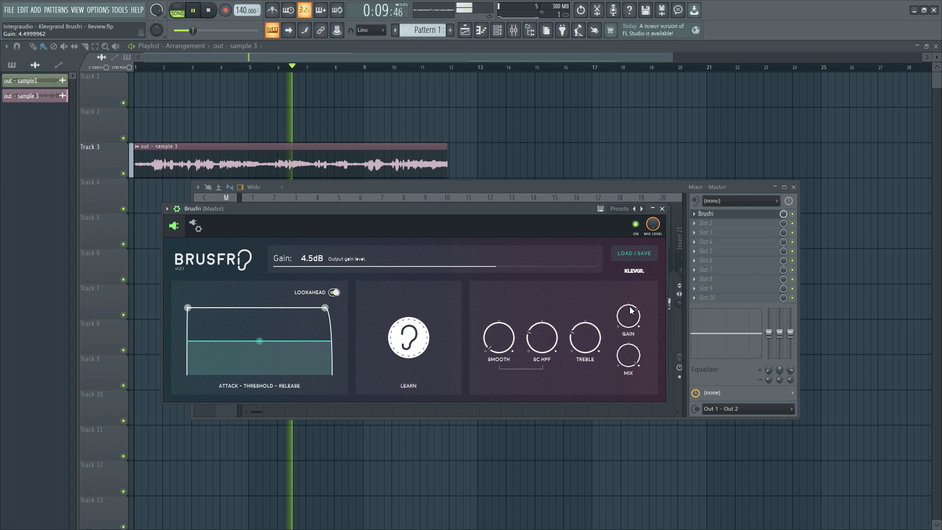
Step: Set Brusfri's release to 19 ms and its threshold to about 15% while the clip plays
{"action": "left_click_drag", "start_coordinate": [325, 307], "coordinate": [330, 309]}
{"action": "left_click_drag", "start_coordinate": [259, 341], "coordinate": [261, 337]}
{"action": "scroll", "coordinate": [260, 337], "scroll_direction": "up", "scroll_amount": 2}
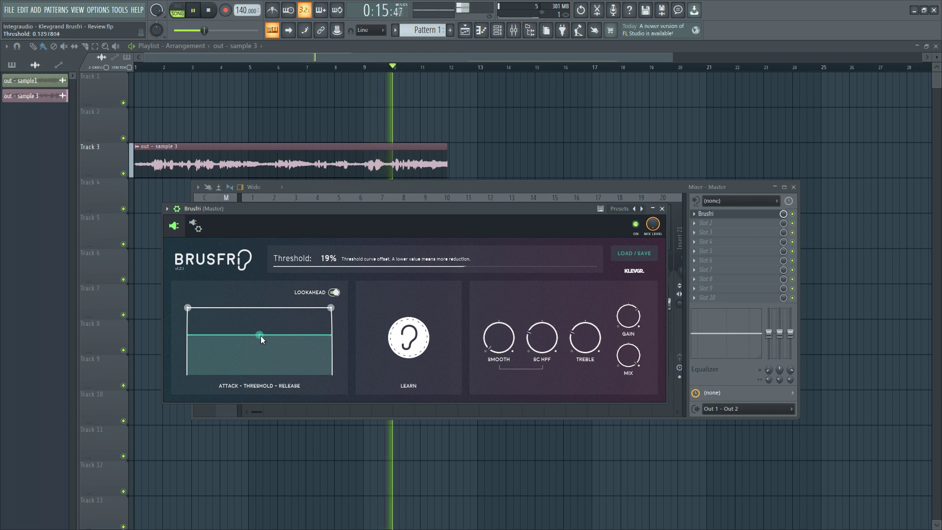
{"action": "scroll", "coordinate": [260, 336], "scroll_direction": "down", "scroll_amount": 2}
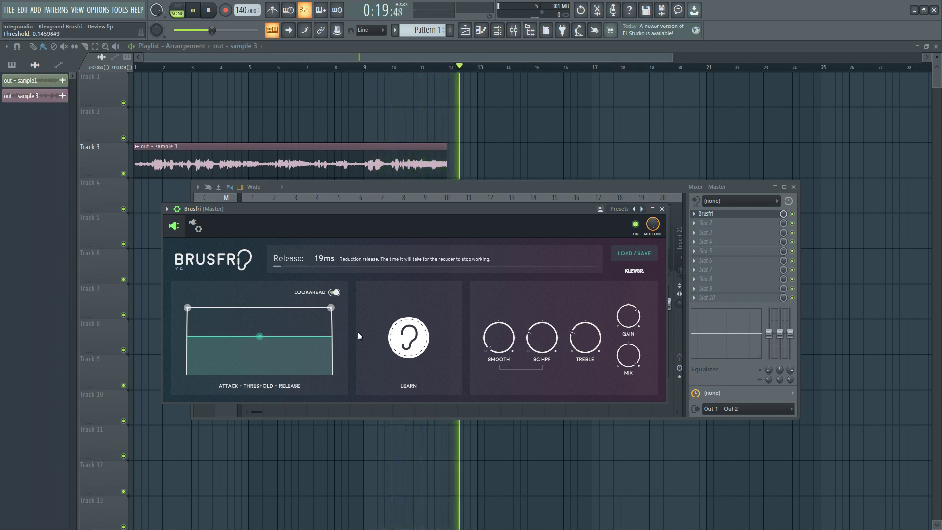
Step: Compare the playback with Brusfri's Lookahead on and off, leaving Lookahead off
{"action": "left_click", "coordinate": [341, 297]}
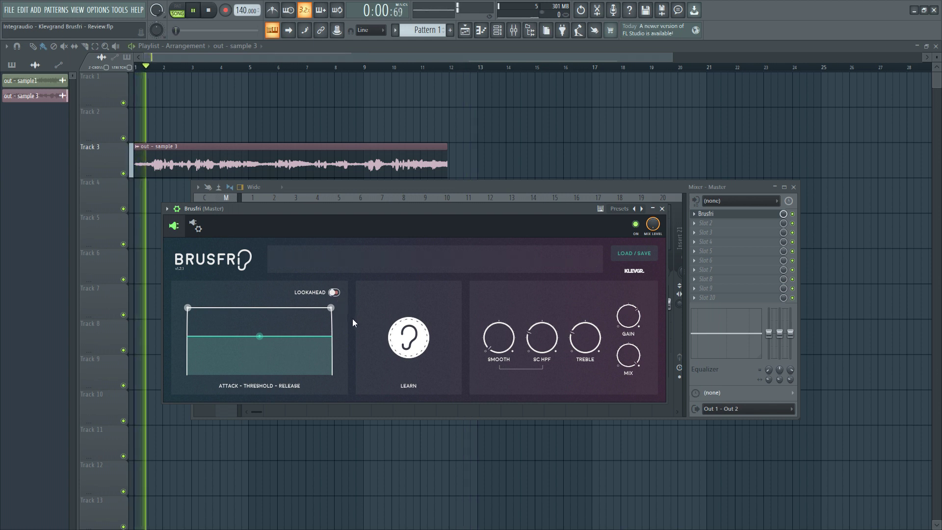
{"action": "left_click", "coordinate": [332, 295]}
{"action": "left_click", "coordinate": [332, 294]}
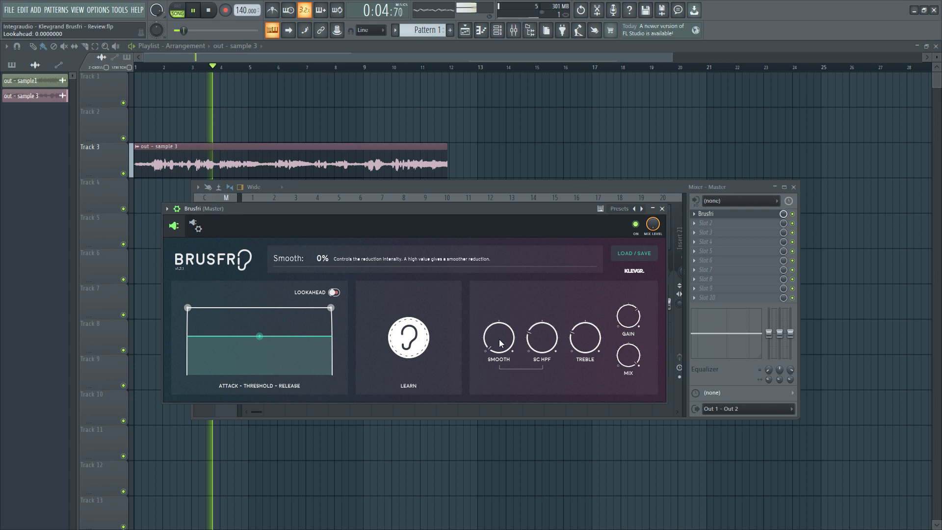
Step: Raise Brusfri's Smooth to about 37% and boost the Treble, and stop playback after listening to the clip
{"action": "scroll", "coordinate": [503, 323], "scroll_direction": "up", "scroll_amount": 4}
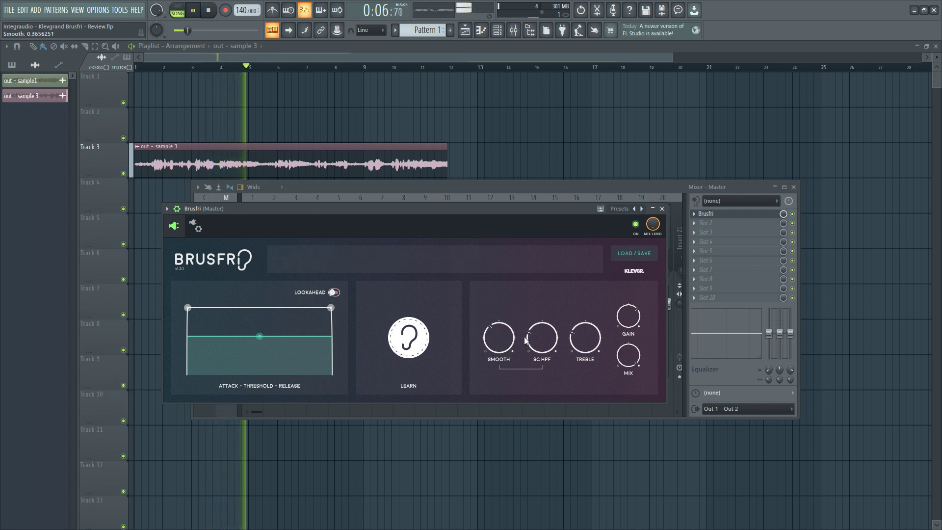
{"action": "scroll", "coordinate": [590, 316], "scroll_direction": "up", "scroll_amount": 8}
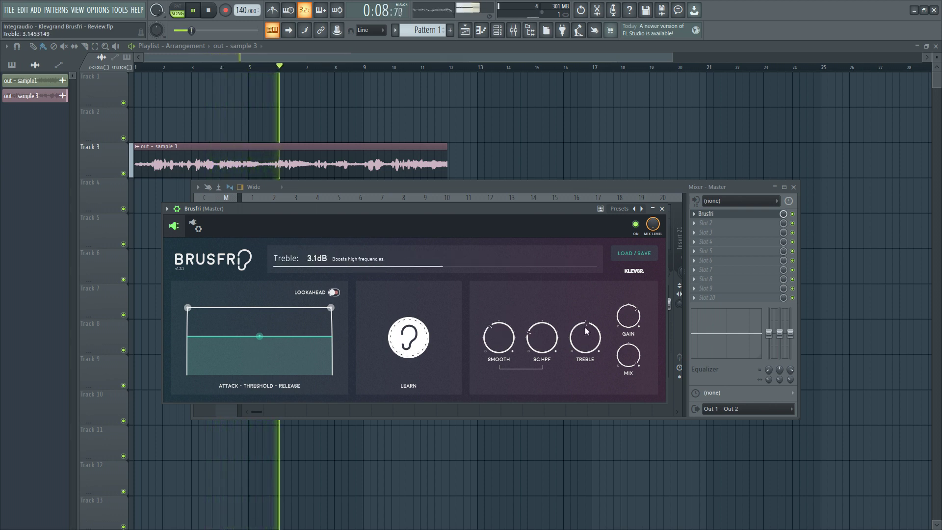
{"action": "scroll", "coordinate": [596, 346], "scroll_direction": "down", "scroll_amount": 2}
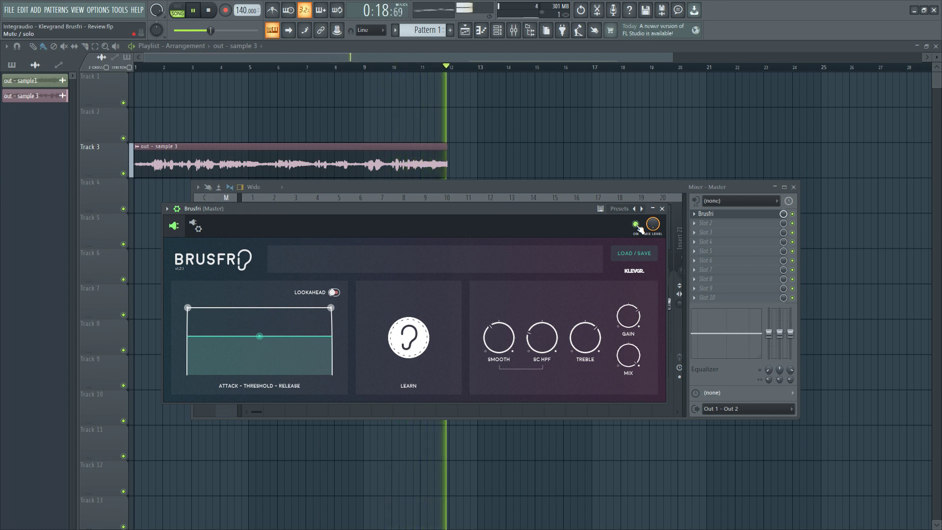
{"action": "key", "text": "space"}
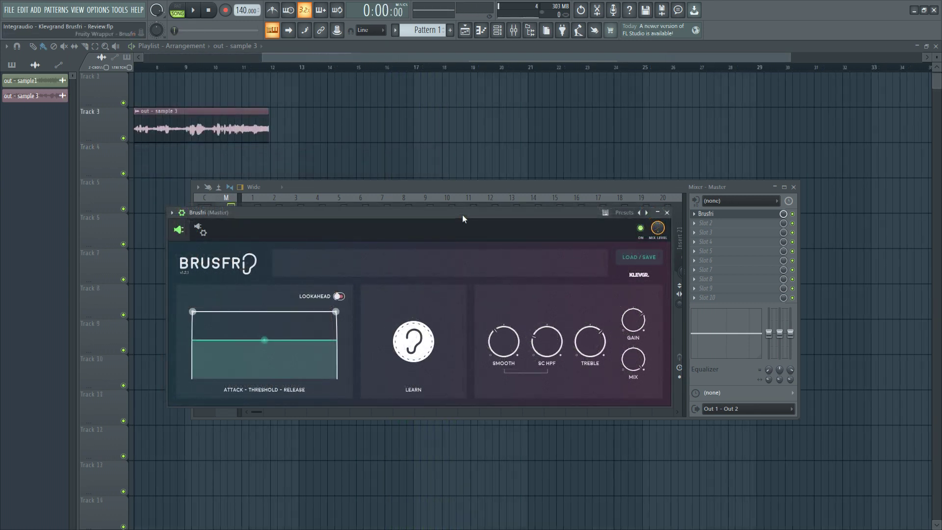